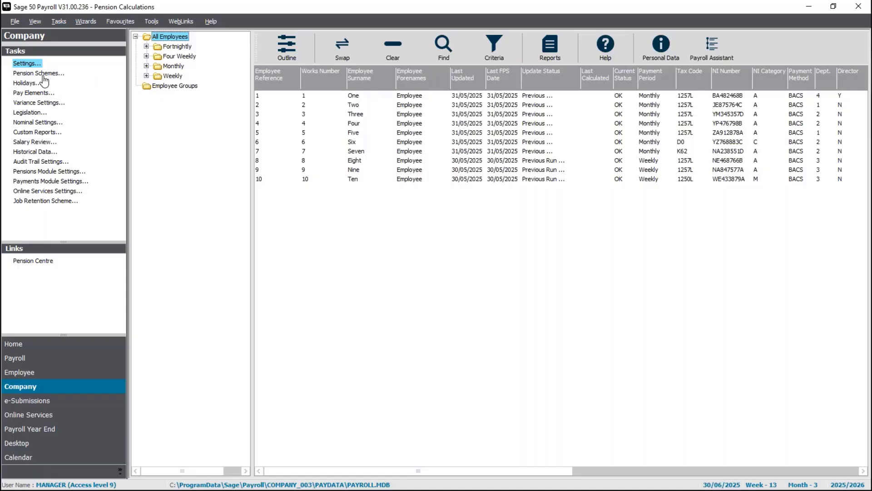
# Step: Review the scheme details and the employee and employer contribution settings of the Pension - QE pension scheme
pyautogui.click(41, 73)
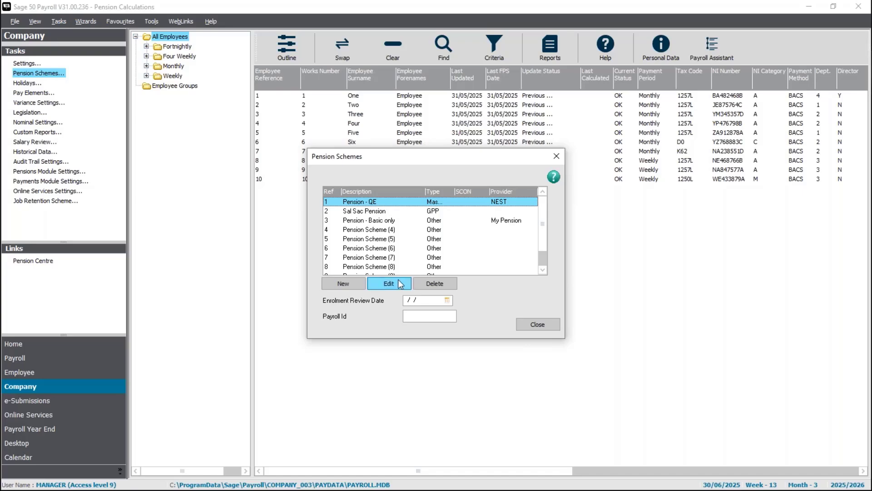
pyautogui.click(393, 285)
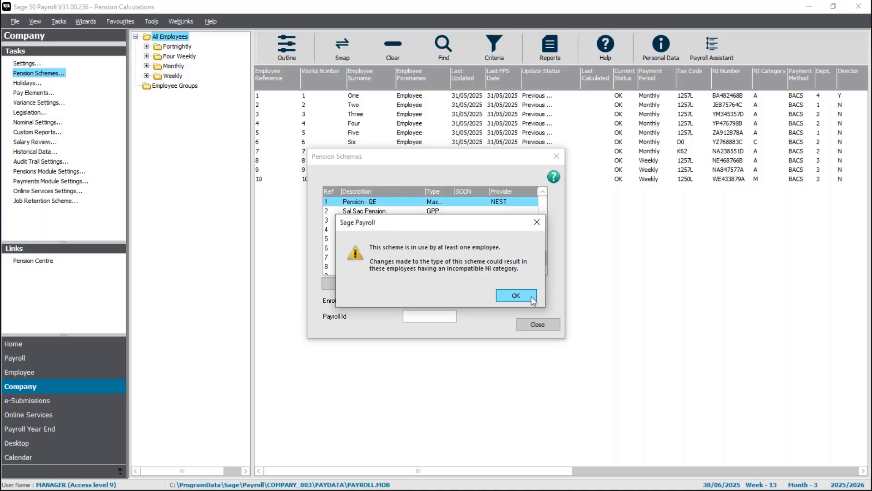
pyautogui.click(530, 297)
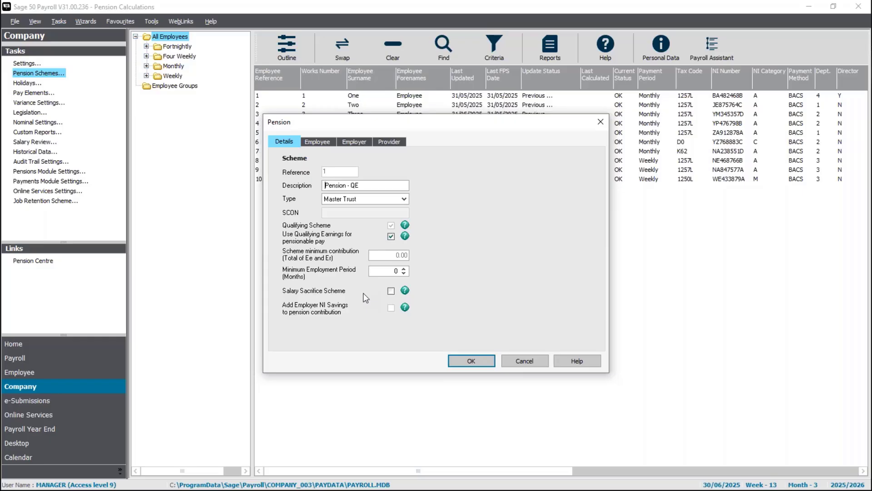
pyautogui.click(328, 142)
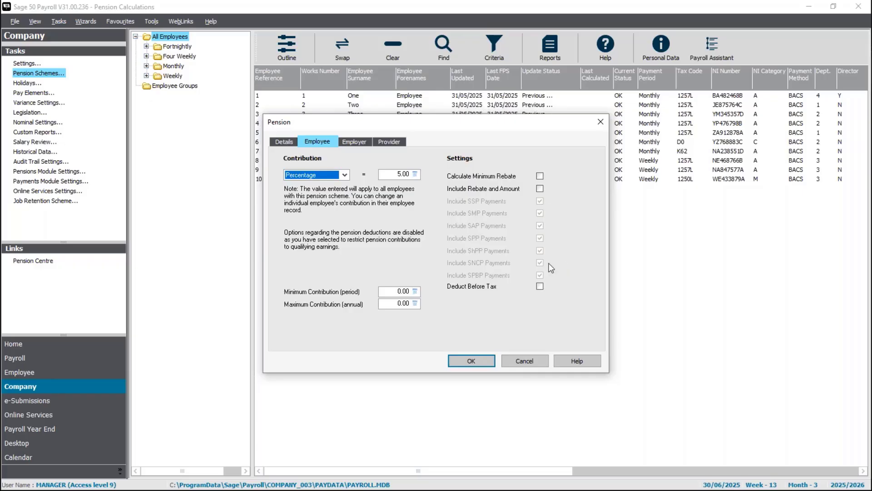
pyautogui.click(363, 143)
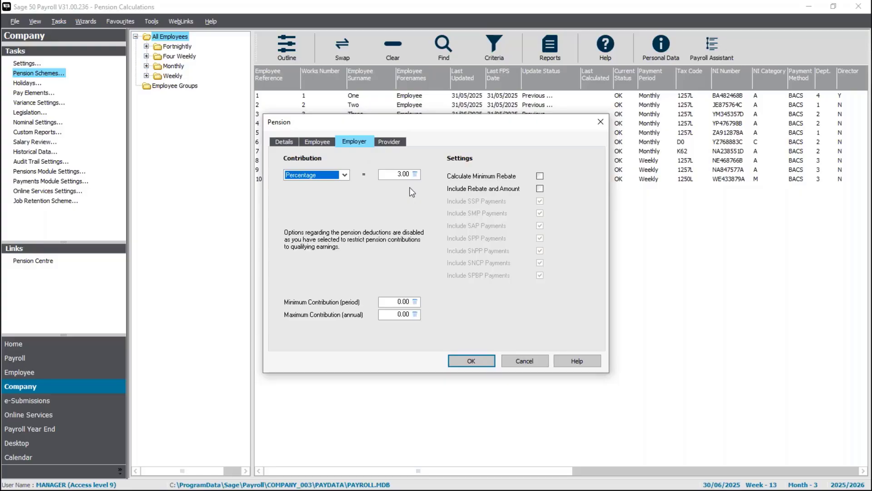
pyautogui.click(467, 355)
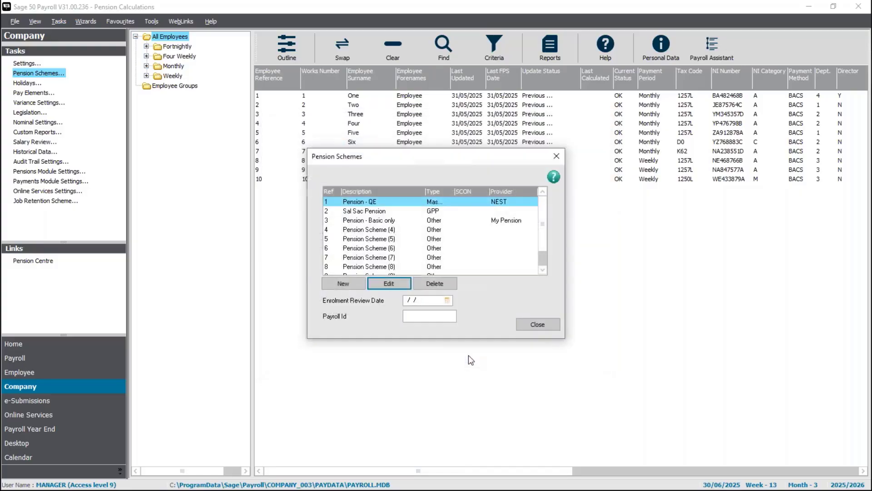
pyautogui.click(541, 325)
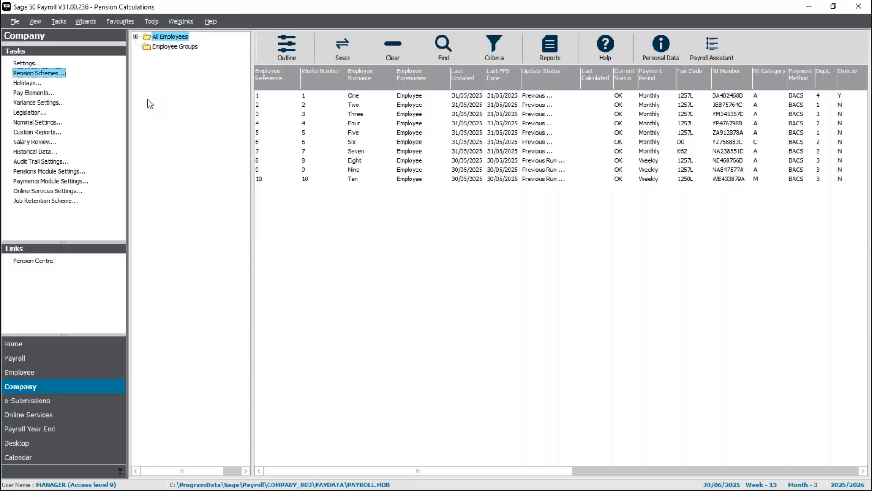
# Step: Check which deductions and pension calculations the Basic, Bonus and Expenses payments are subject to in the company pay elements
pyautogui.click(44, 94)
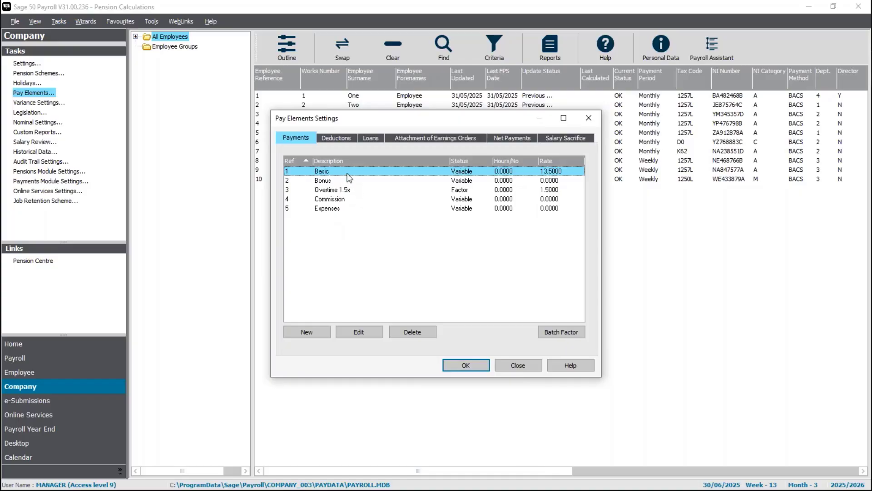
pyautogui.click(361, 333)
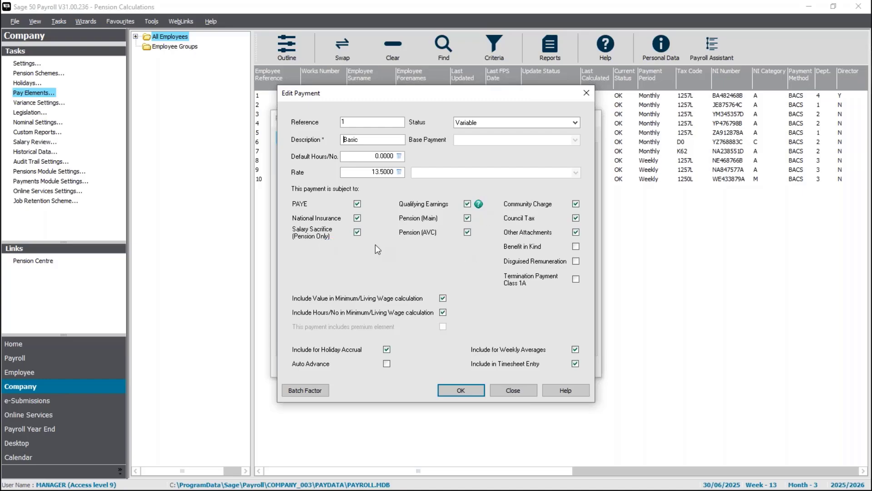
pyautogui.click(463, 390)
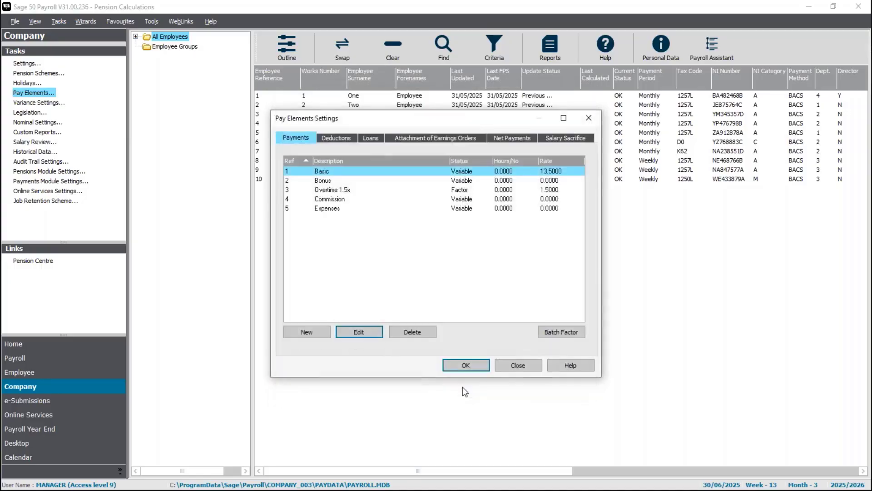
pyautogui.doubleClick(337, 180)
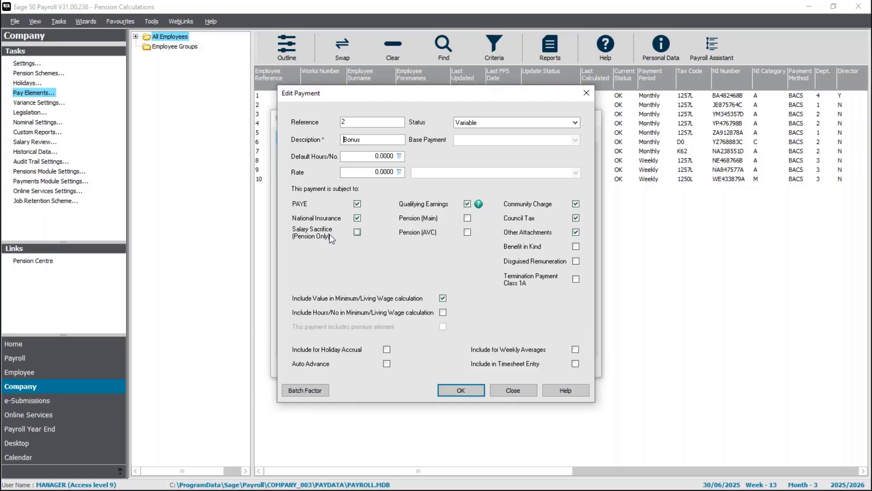
pyautogui.click(460, 390)
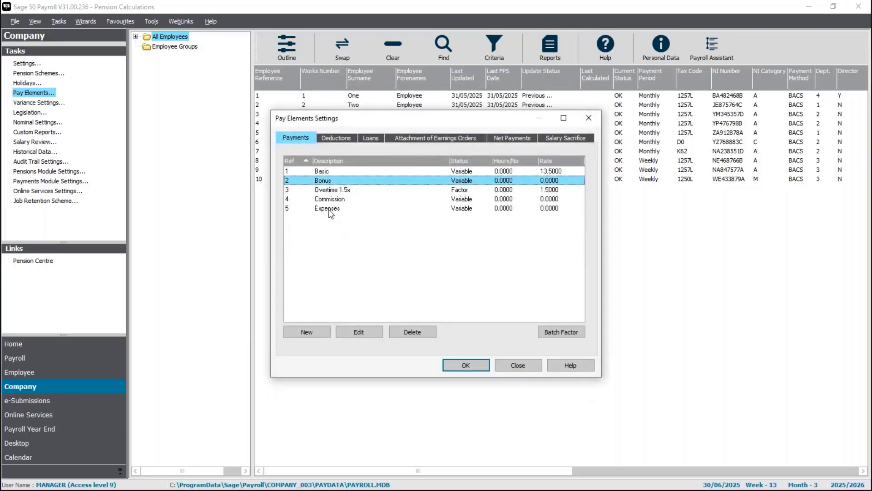
pyautogui.doubleClick(329, 211)
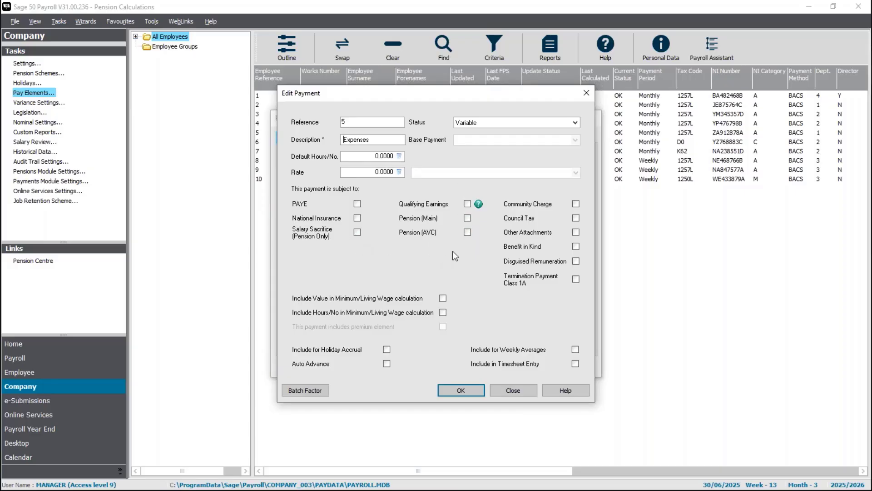
pyautogui.click(456, 389)
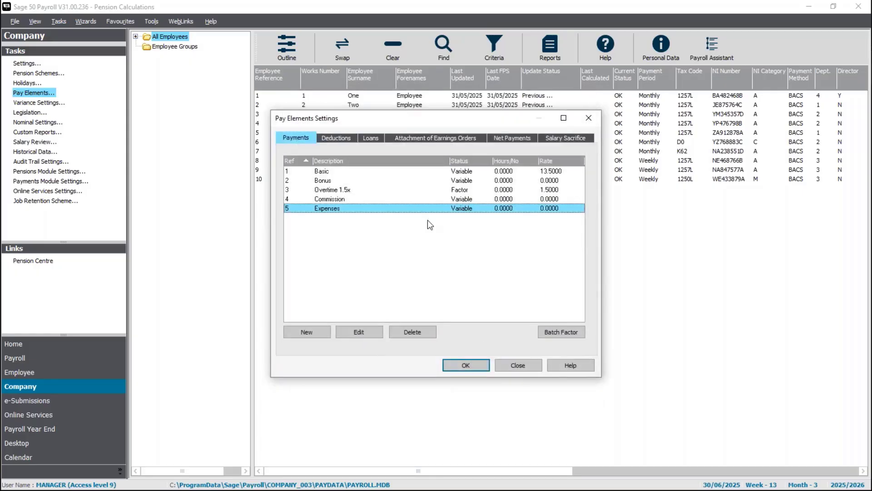
pyautogui.click(465, 366)
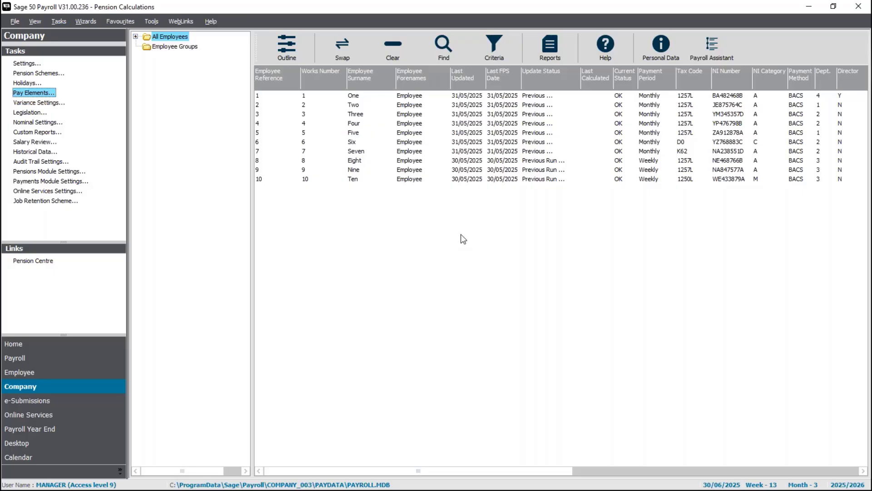
# Step: Preview the Payment Types report from the company reports
pyautogui.click(555, 52)
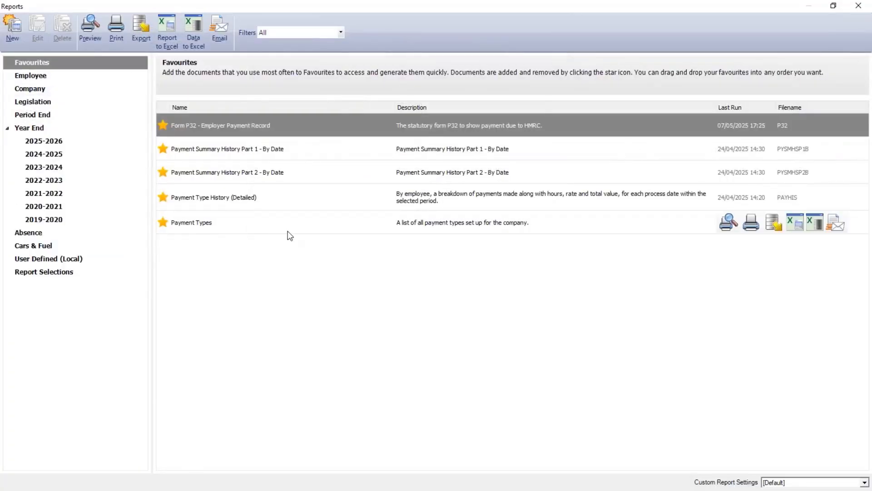
pyautogui.click(203, 223)
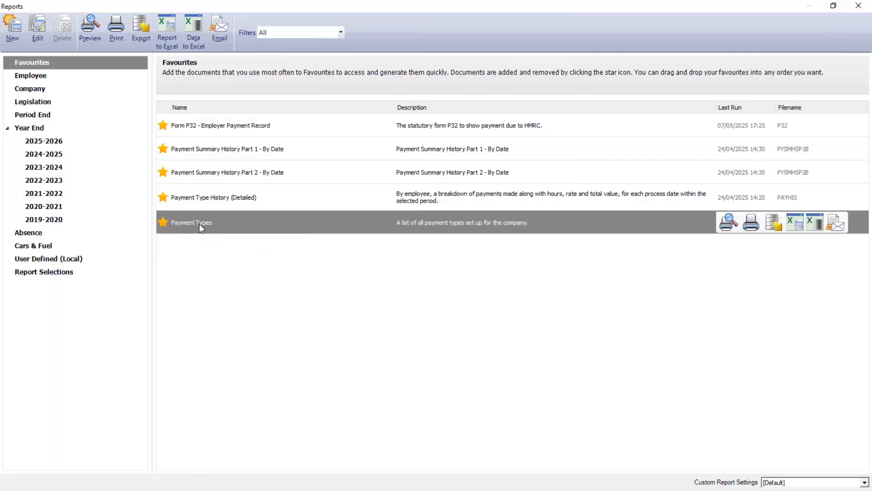
pyautogui.click(36, 90)
pyautogui.scroll(-5, 310, 326)
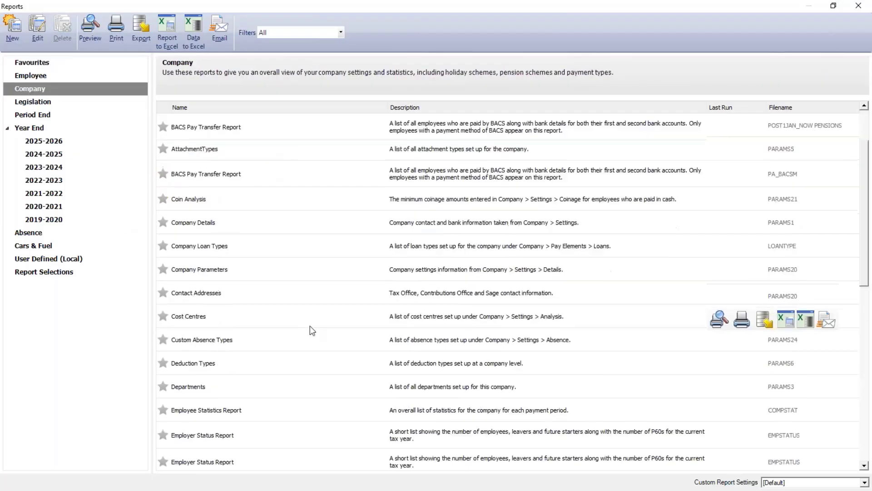
pyautogui.click(186, 248)
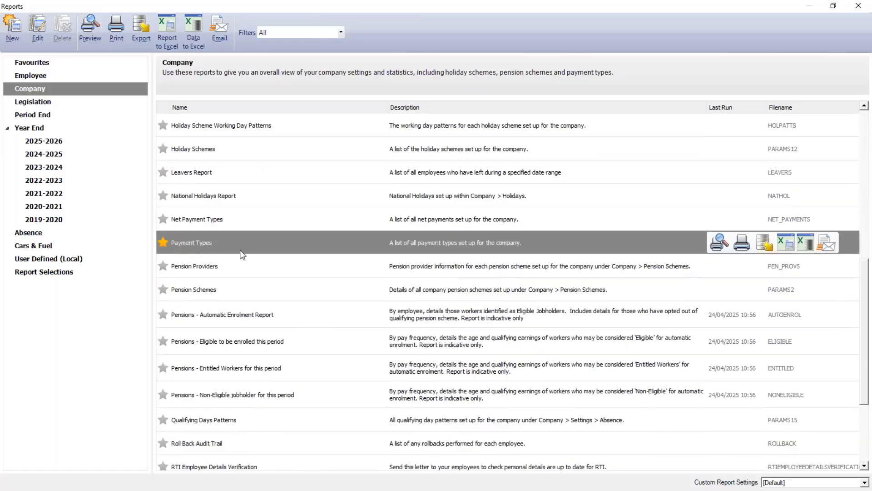
pyautogui.doubleClick(202, 245)
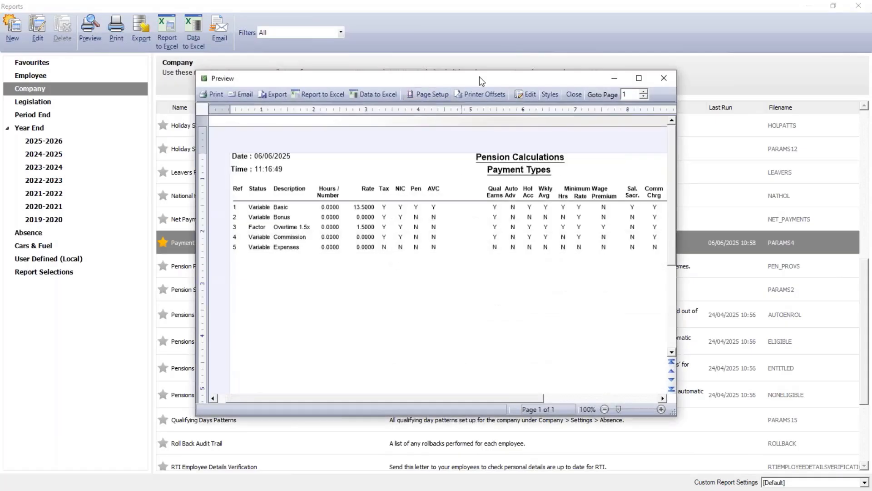
# Step: Examine the Payment Types report full screen at 140% zoom, and close the preview and the reports window
pyautogui.doubleClick(479, 76)
pyautogui.click(850, 484)
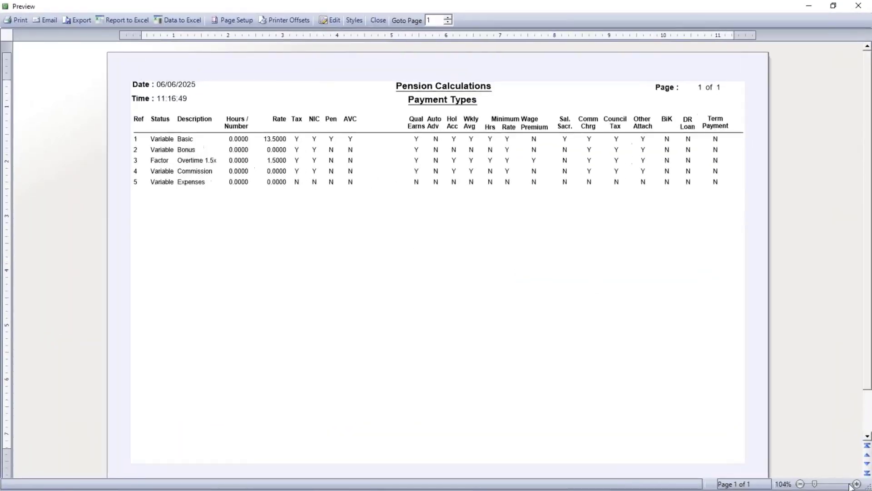
pyautogui.click(850, 484)
pyautogui.click(850, 483)
pyautogui.click(850, 483)
pyautogui.click(850, 484)
pyautogui.click(850, 484)
pyautogui.click(851, 484)
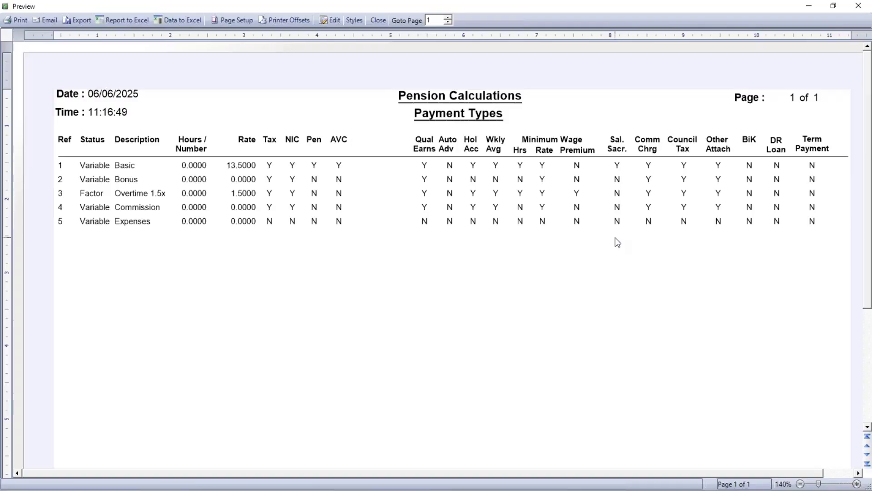
pyautogui.click(382, 20)
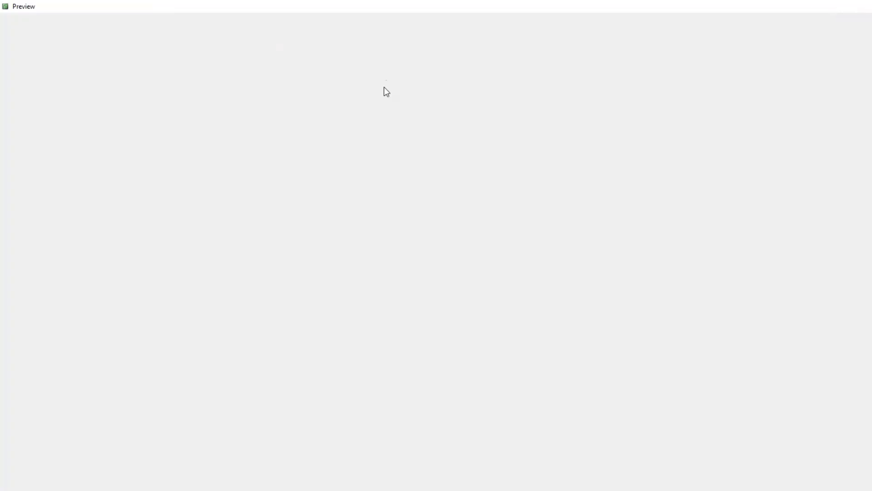
pyautogui.click(868, 6)
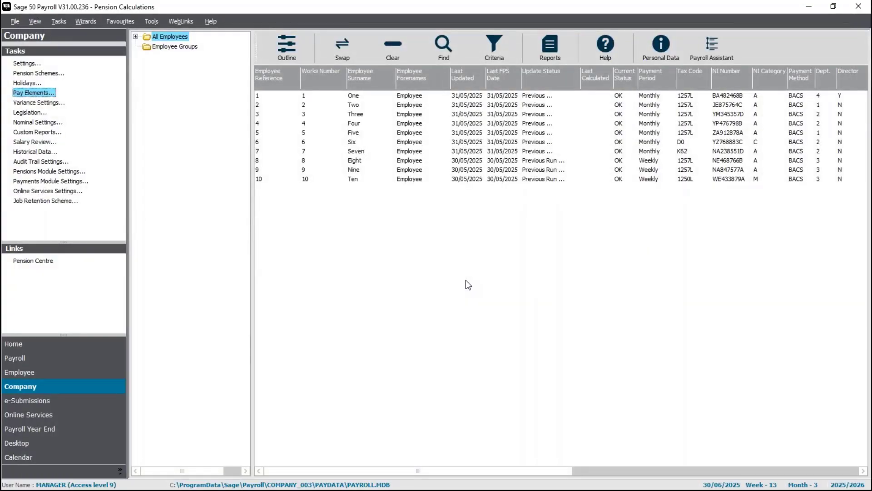
pyautogui.click(131, 490)
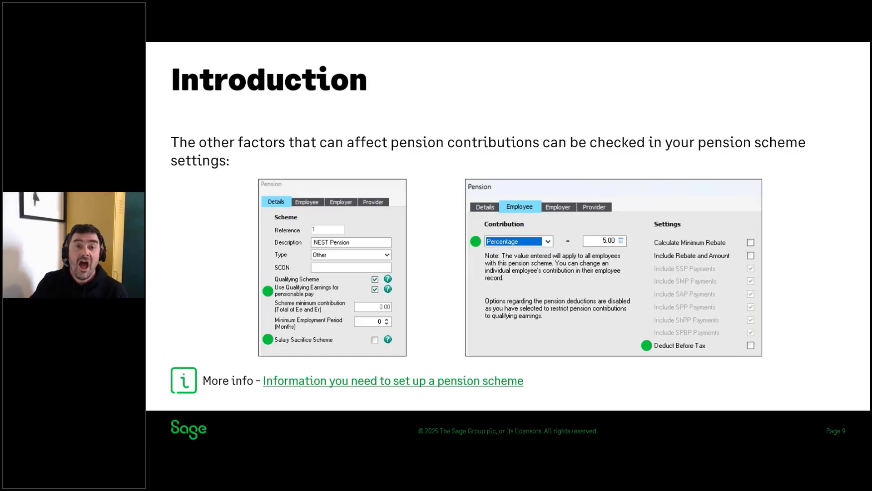
pyautogui.press('Right')
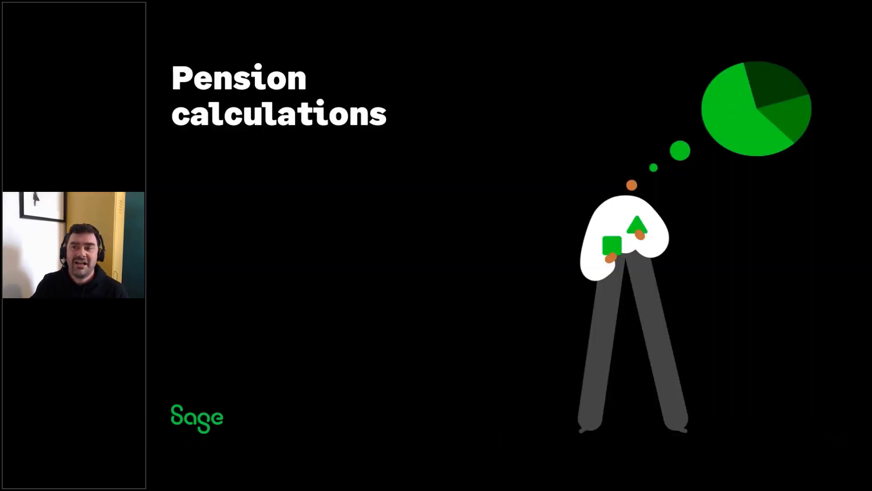
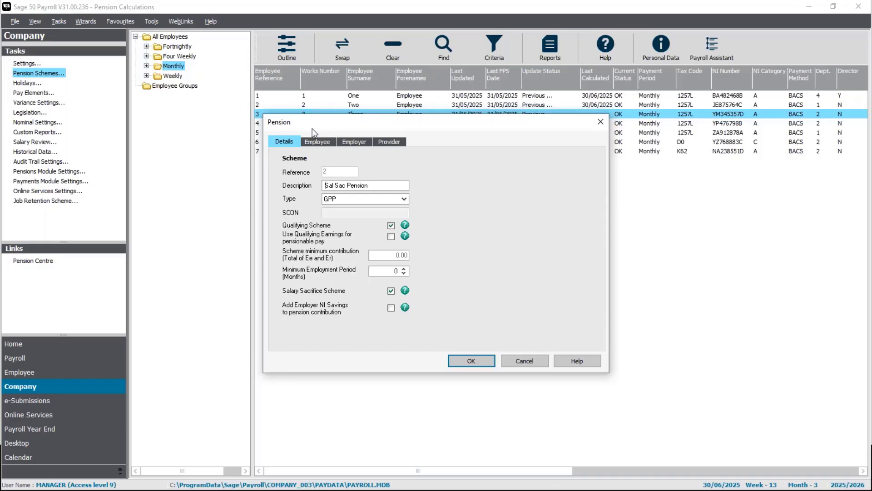
# Step: Review the employee sacrifice and employer contribution settings of the Sal Sac Pension scheme, and close the pension schemes list
pyautogui.click(317, 141)
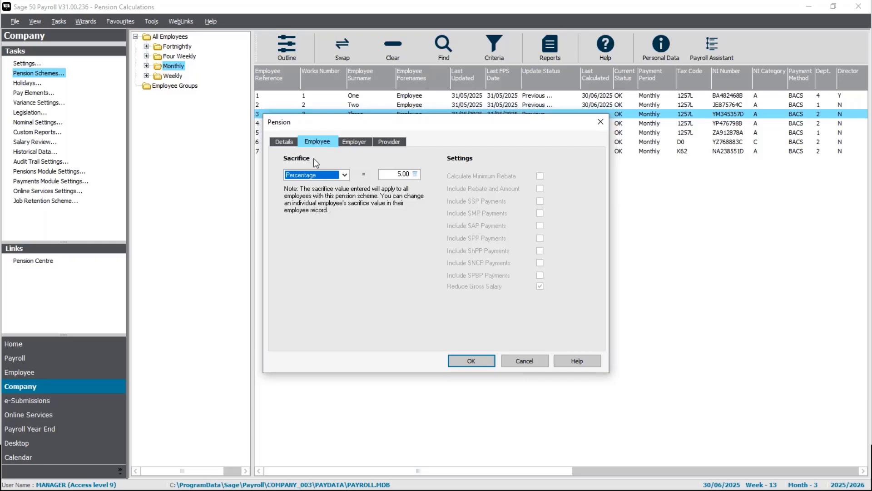
pyautogui.click(354, 143)
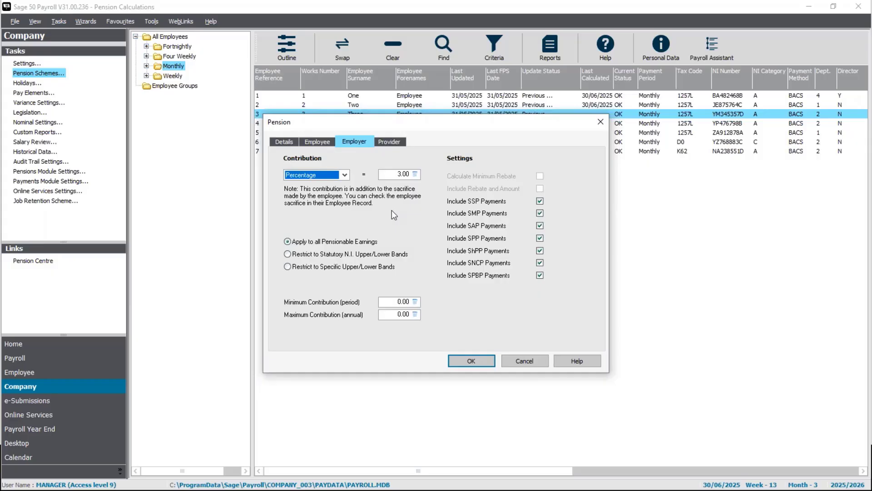
pyautogui.click(472, 358)
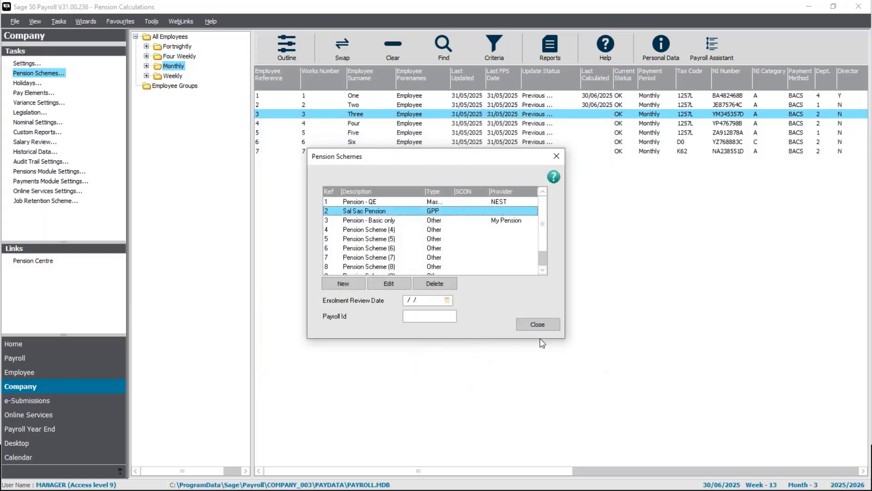
pyautogui.click(537, 324)
# Step: Review the employer's National Insurance and pension amounts and the pay summary in payment entry for employee 3, skipping the legislation update check
pyautogui.click(68, 358)
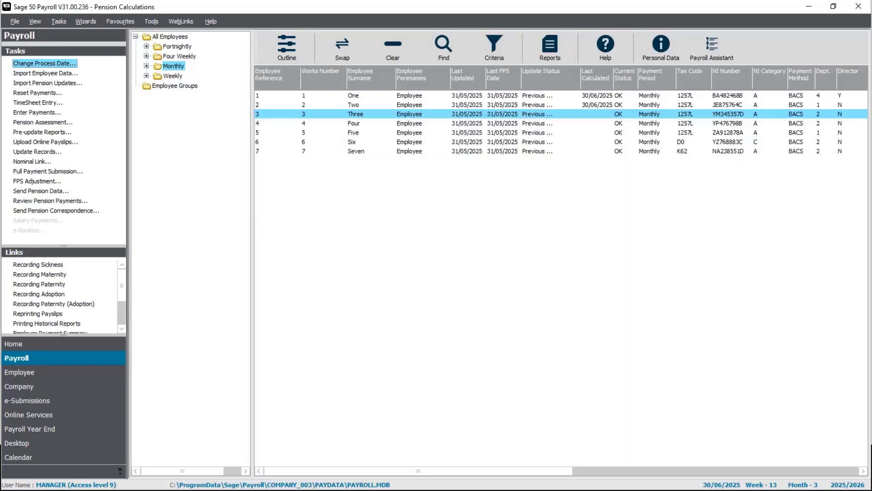
pyautogui.click(37, 117)
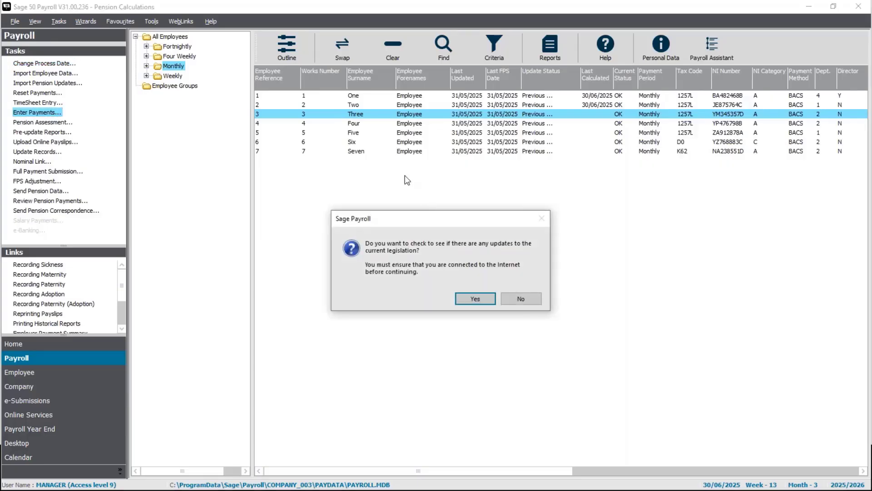
pyautogui.click(512, 297)
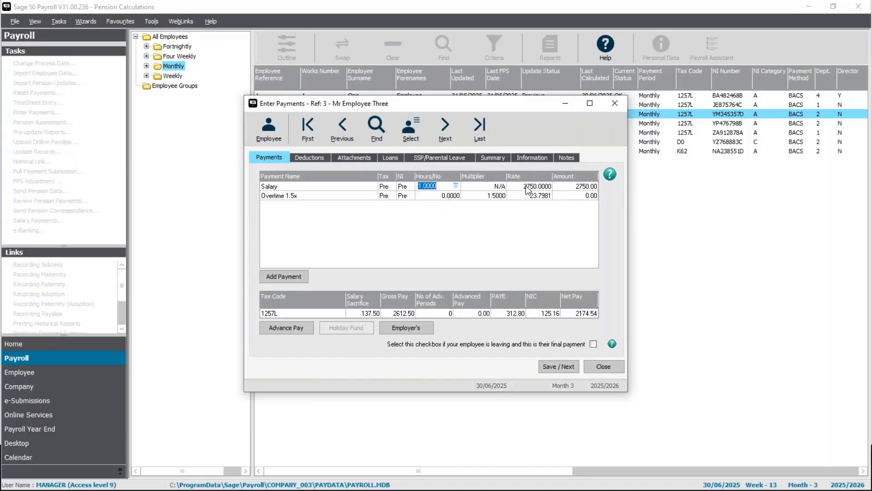
pyautogui.press('Tab')
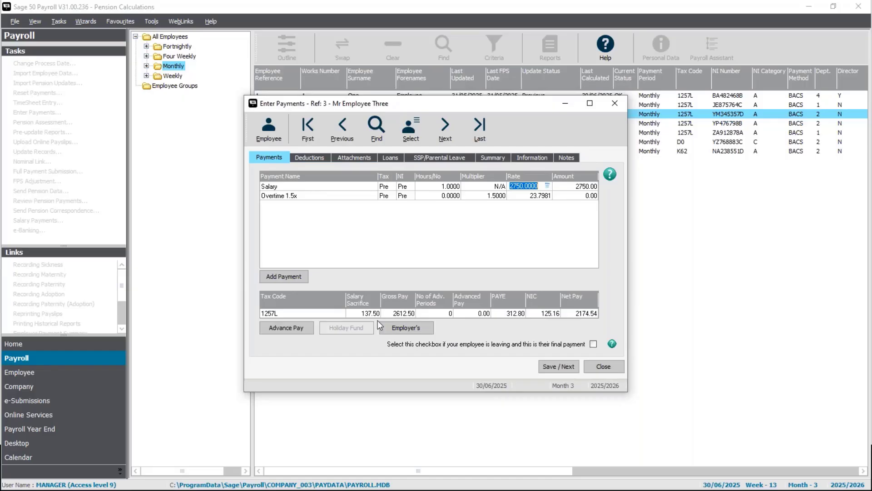
pyautogui.click(409, 328)
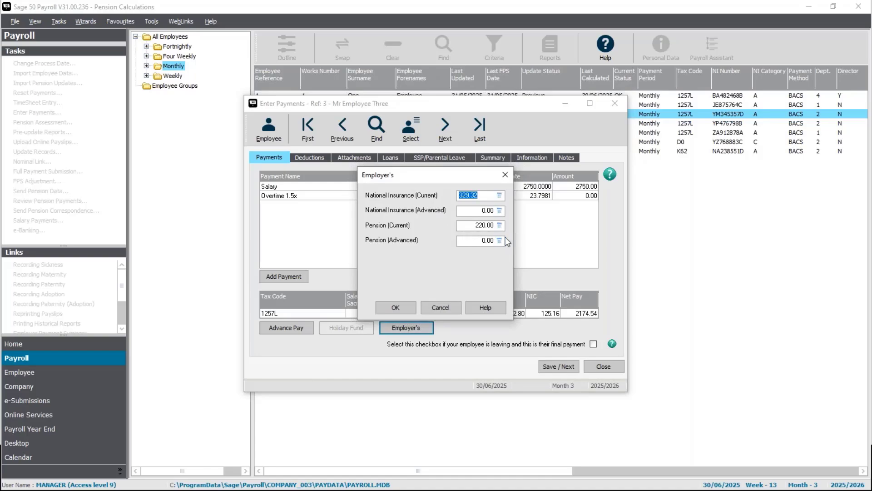
pyautogui.click(410, 311)
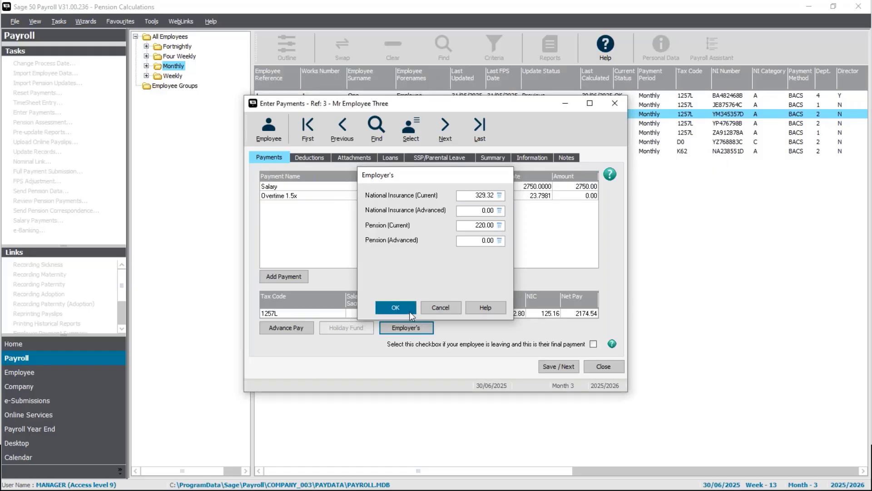
pyautogui.click(493, 157)
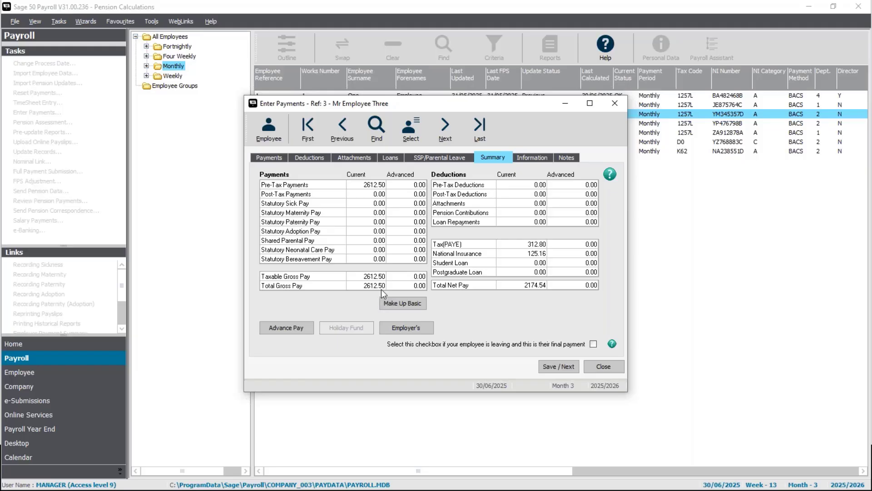
pyautogui.click(603, 365)
# Step: Set the Sal Sac Pension scheme to add employer NI savings to the pension contribution
pyautogui.click(71, 385)
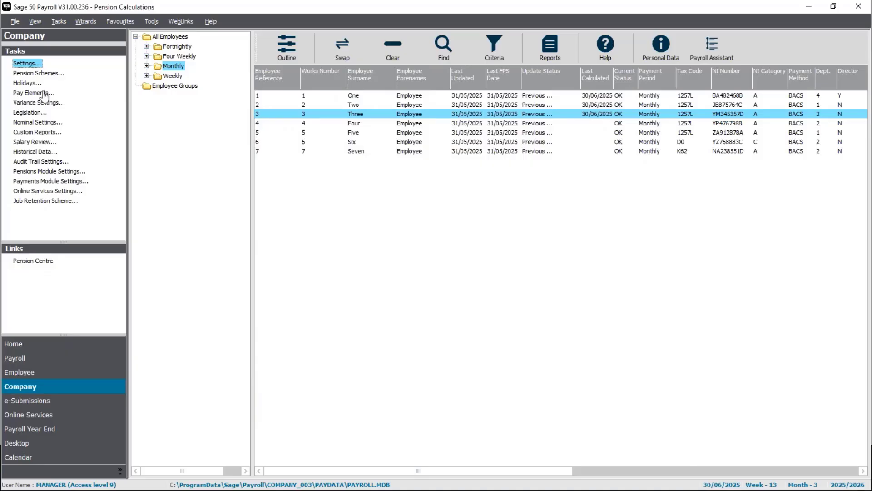
pyautogui.click(39, 73)
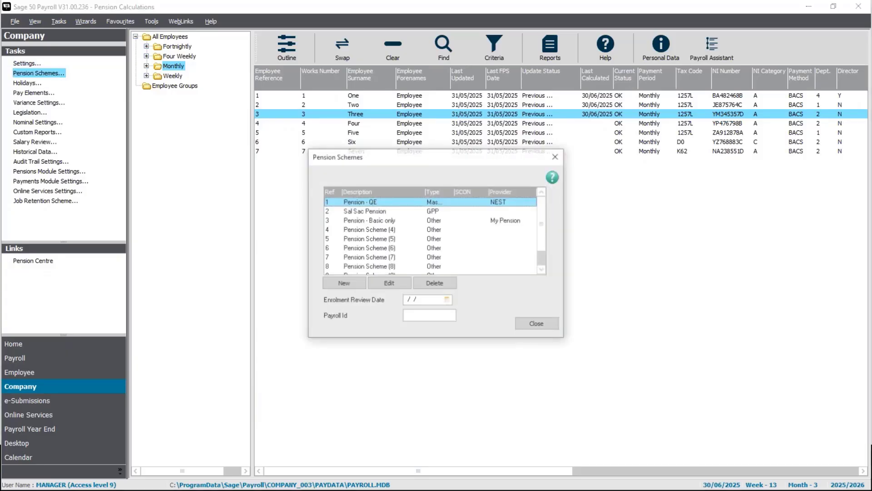
pyautogui.doubleClick(375, 210)
pyautogui.click(511, 295)
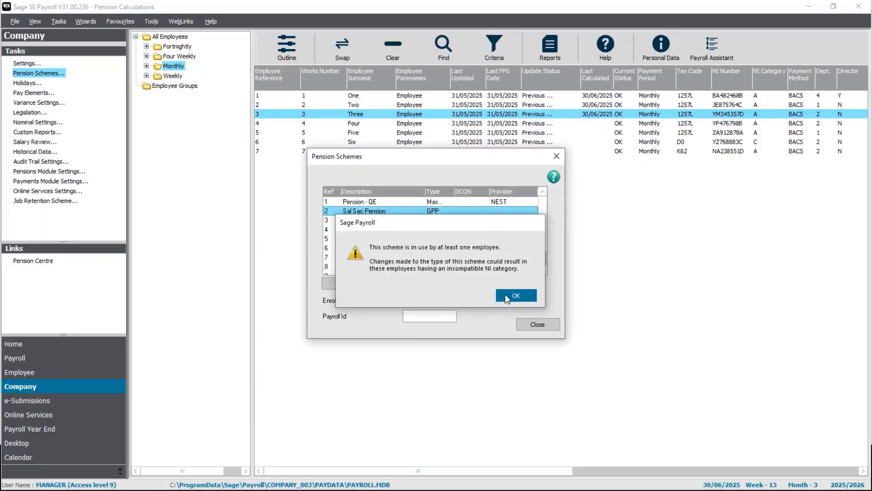
pyautogui.click(391, 309)
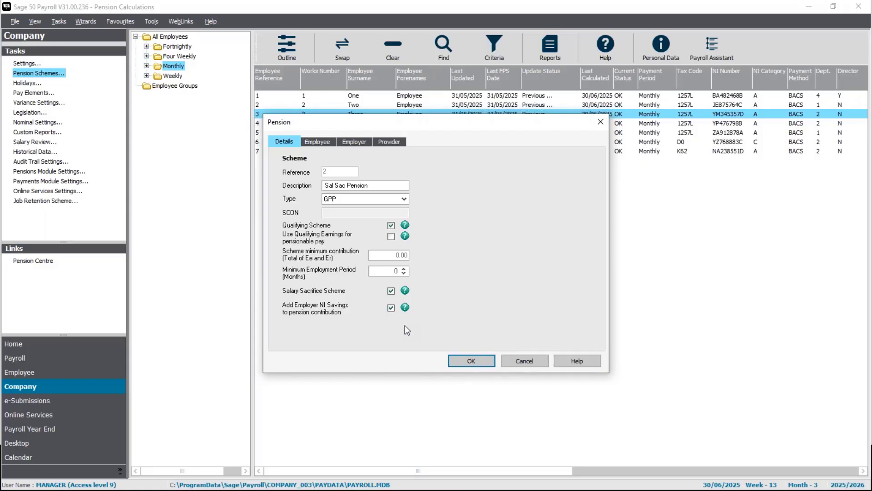
pyautogui.click(491, 360)
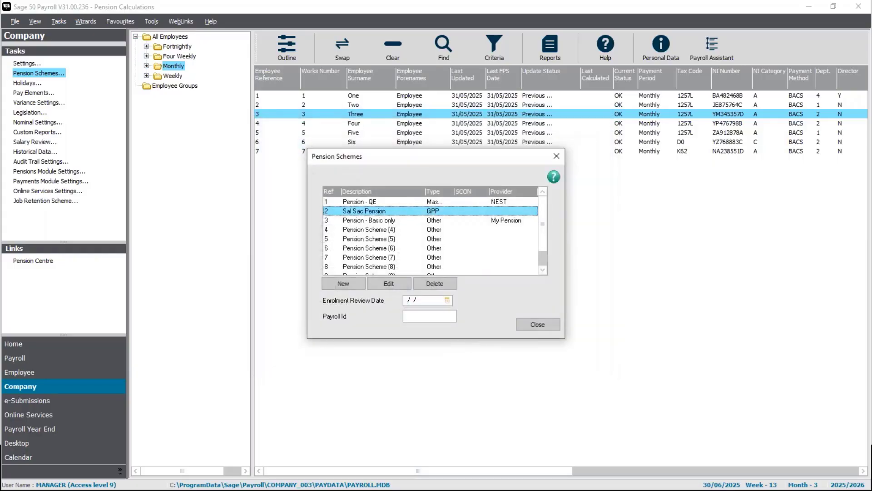
pyautogui.click(527, 320)
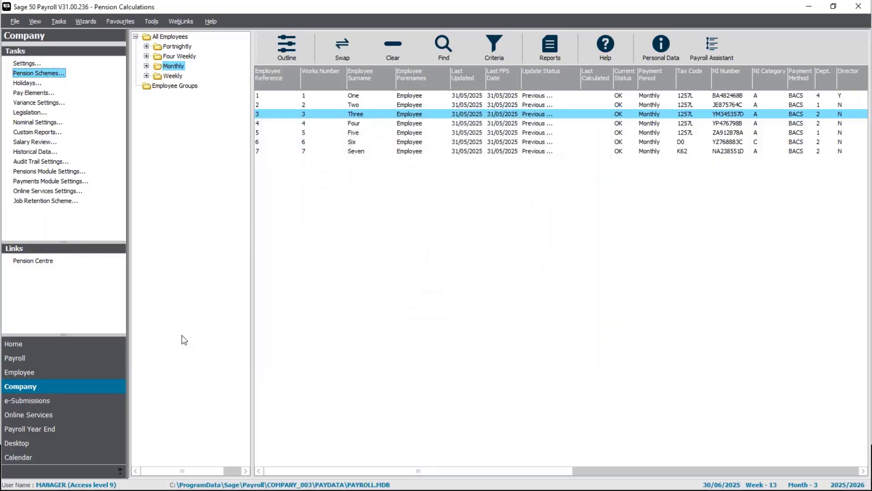
# Step: Check the salary sacrifice and the employer's pension amount in employee 3's payments again, skipping the legislation update check
pyautogui.click(50, 358)
pyautogui.click(41, 113)
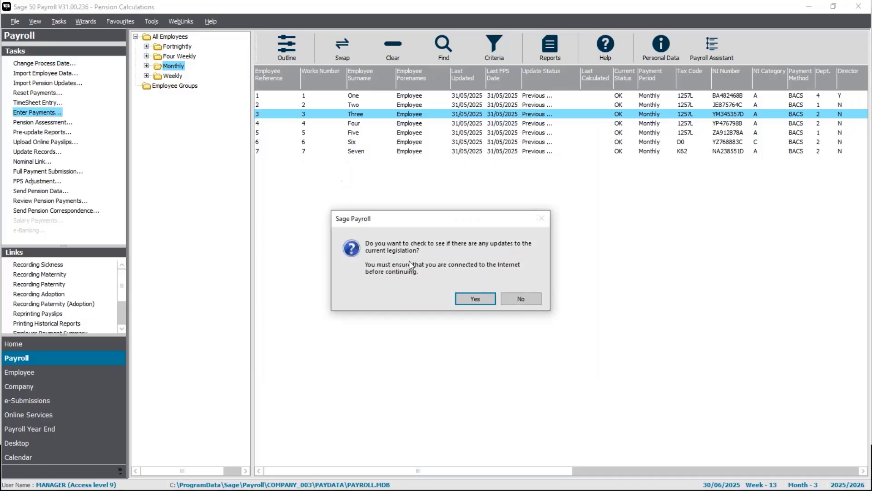
pyautogui.click(530, 298)
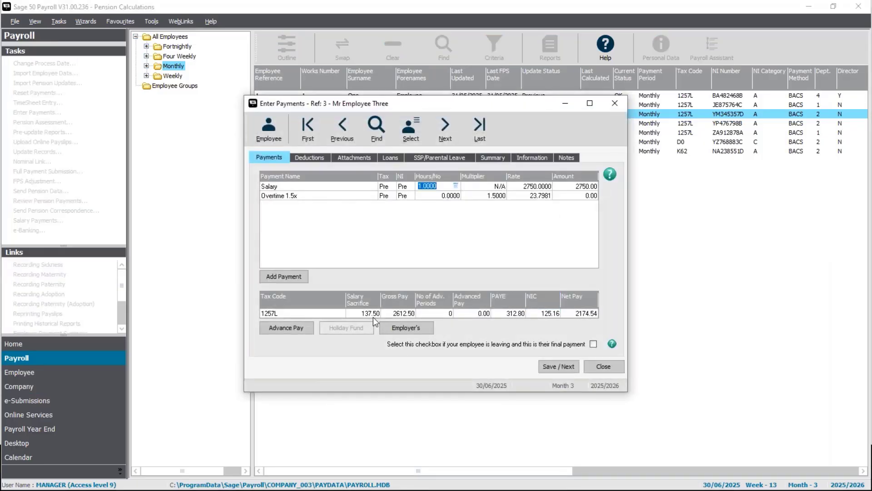
pyautogui.click(405, 329)
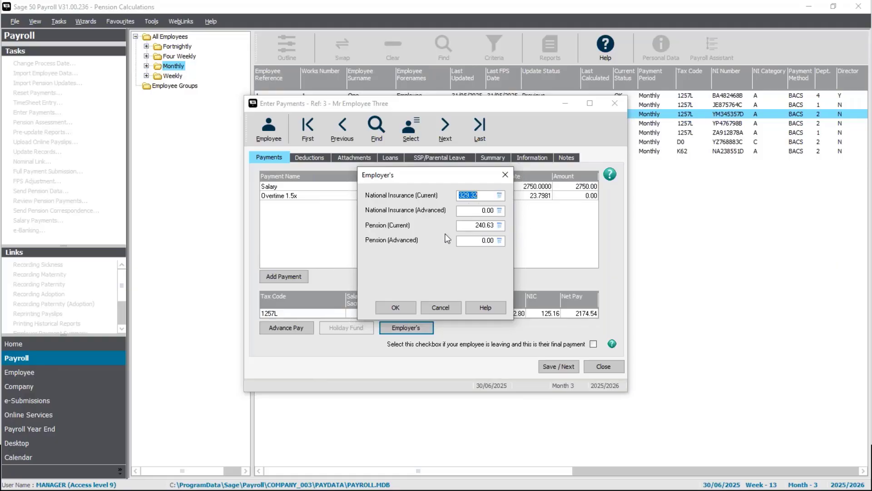
pyautogui.click(439, 309)
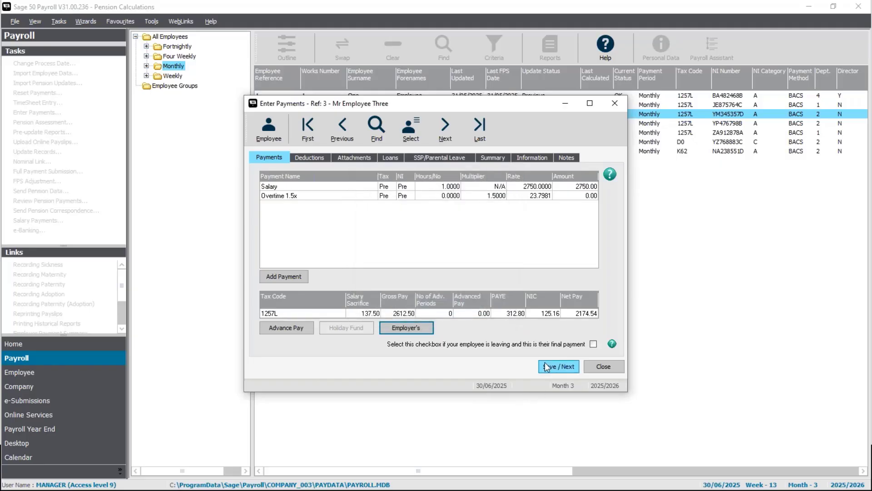
pyautogui.click(597, 365)
# Step: Preview the Laser (2 per A4 sheet) payslips for employees 1, 2 and 3 from the pre-update reports, full screen at 140% zoom
pyautogui.click(371, 108)
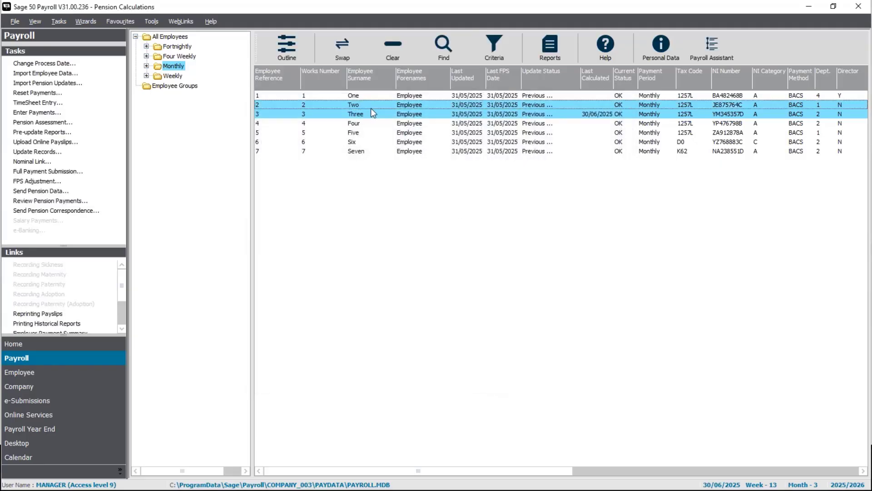
pyautogui.keyDown('ctrl'); pyautogui.click(372, 97); pyautogui.keyUp('ctrl')
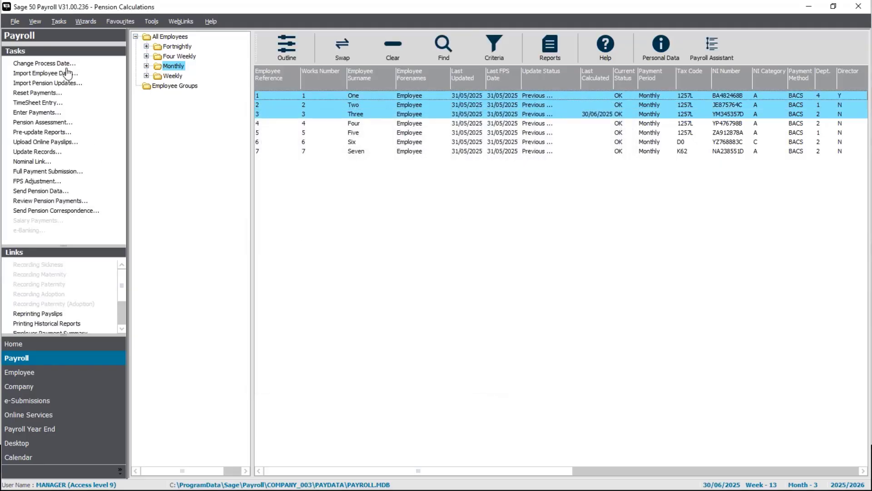
pyautogui.click(25, 133)
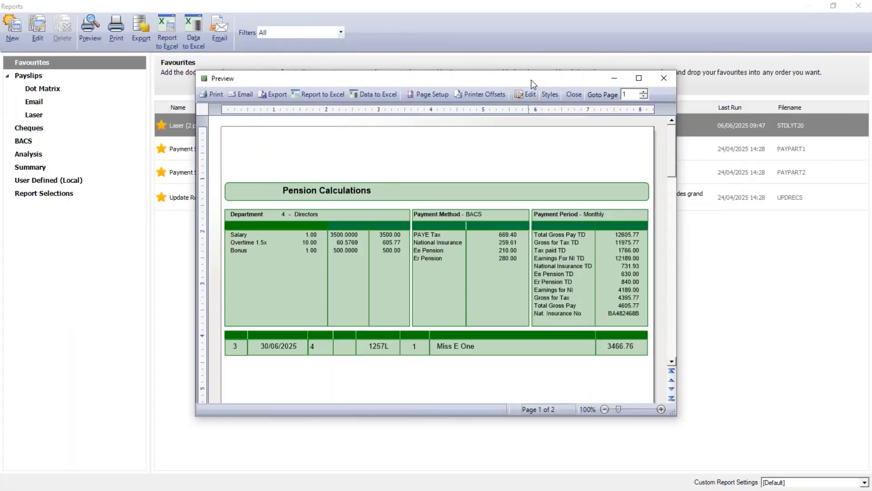
pyautogui.doubleClick(530, 79)
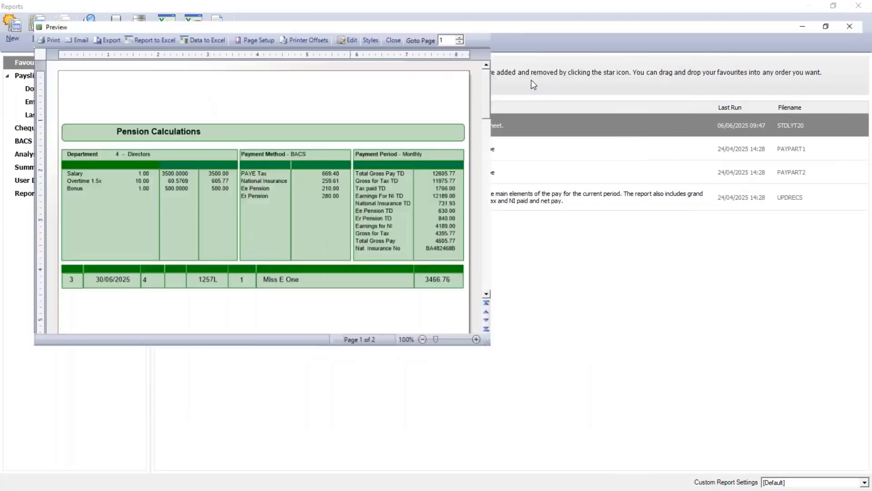
pyautogui.click(856, 484)
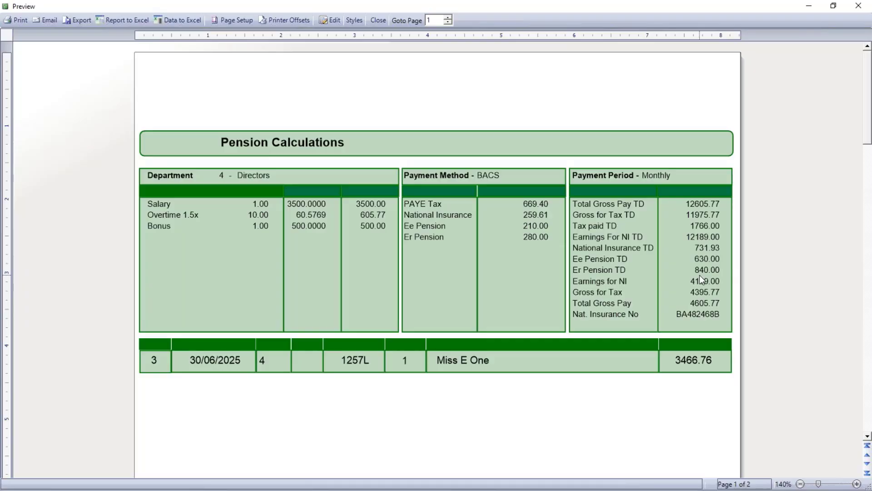
# Step: Examine the pension and salary sacrifice figures on the three employees' payslips, and close the preview
pyautogui.scroll(-5, 613, 405)
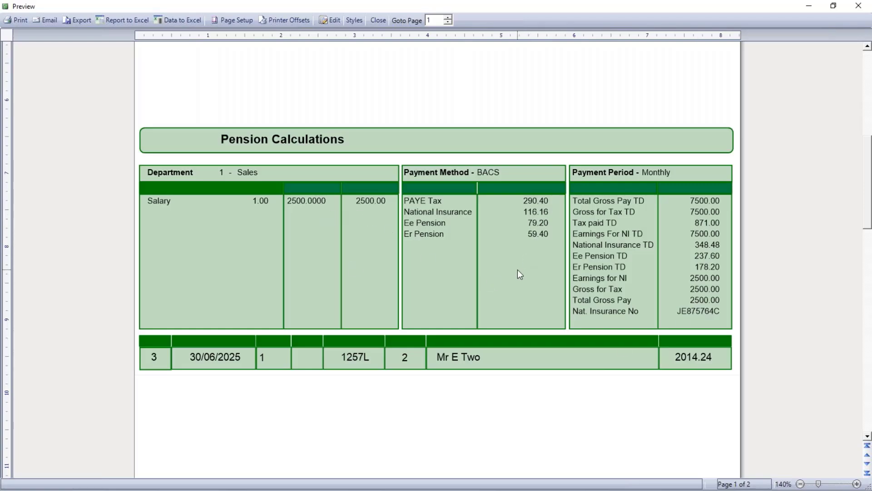
pyautogui.scroll(-5, 517, 273)
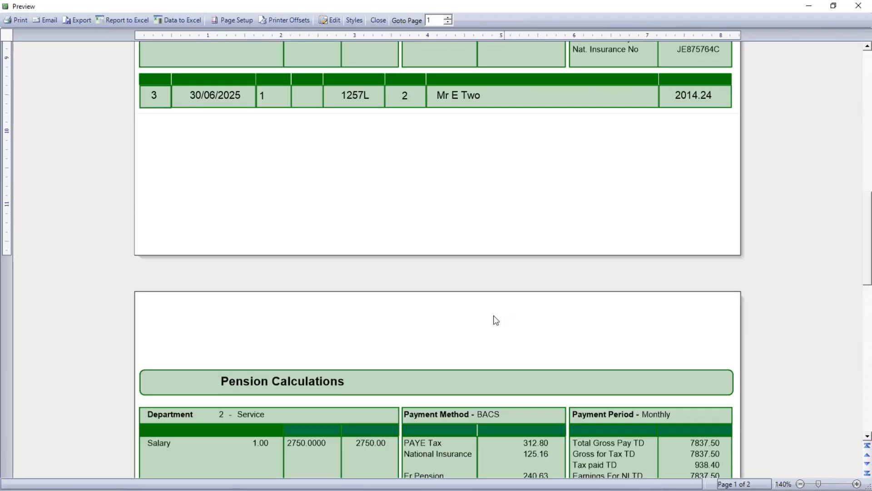
pyautogui.scroll(-5, 493, 320)
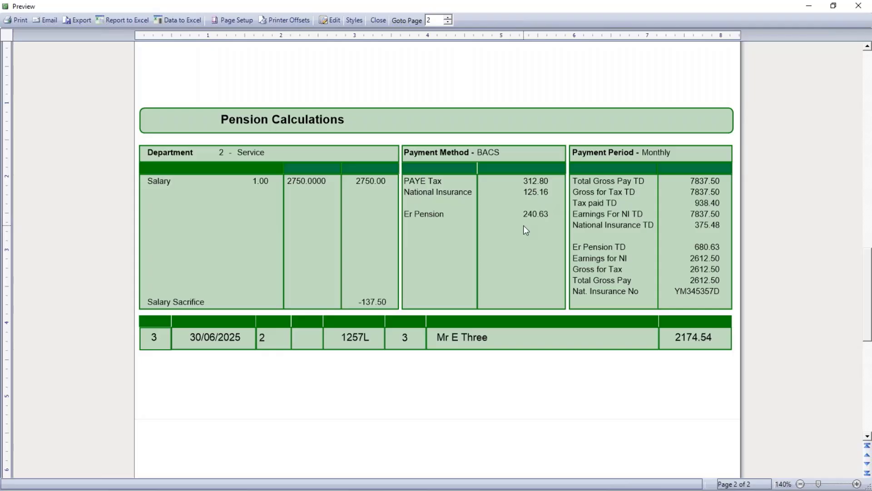
pyautogui.click(377, 21)
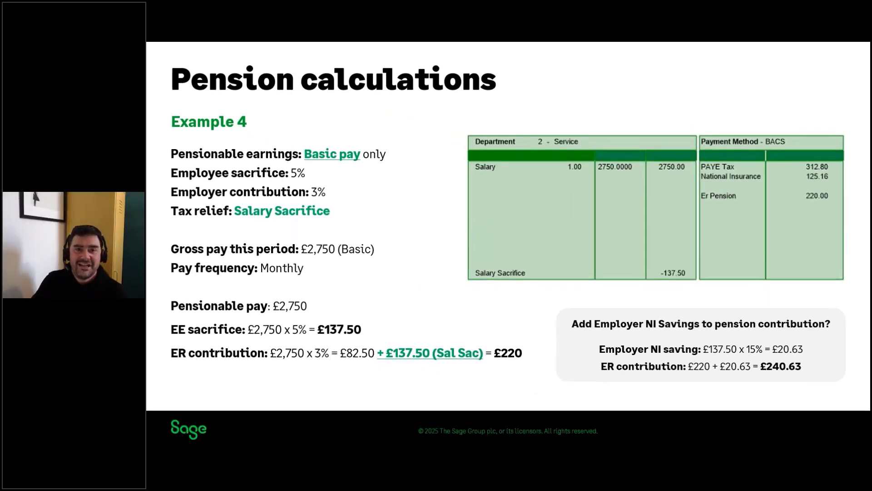
pyautogui.press('Right')
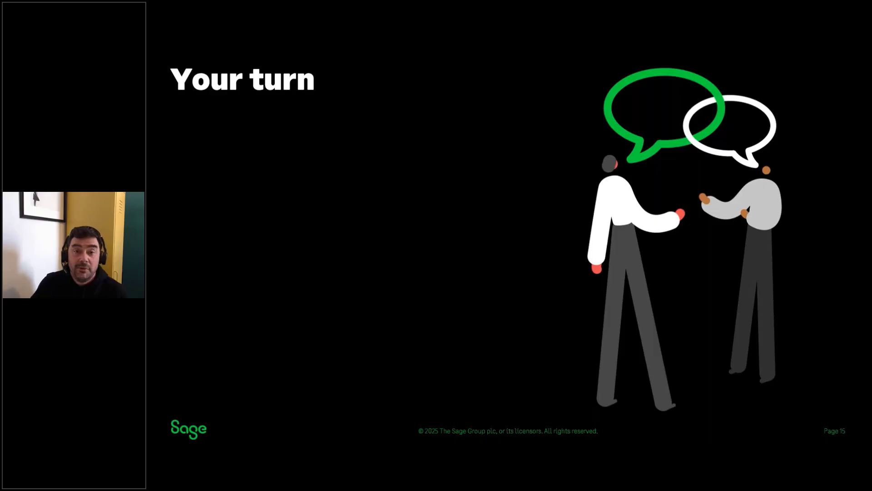
pyautogui.press('Right')
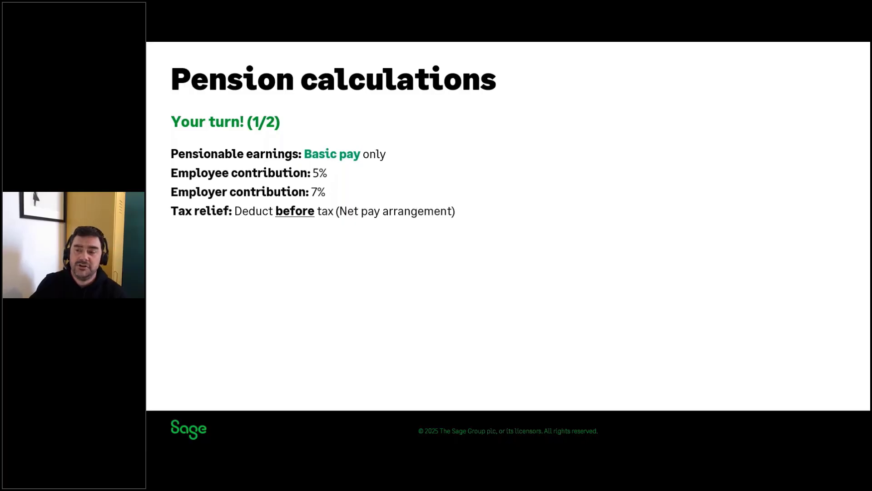
pyautogui.press('Right')
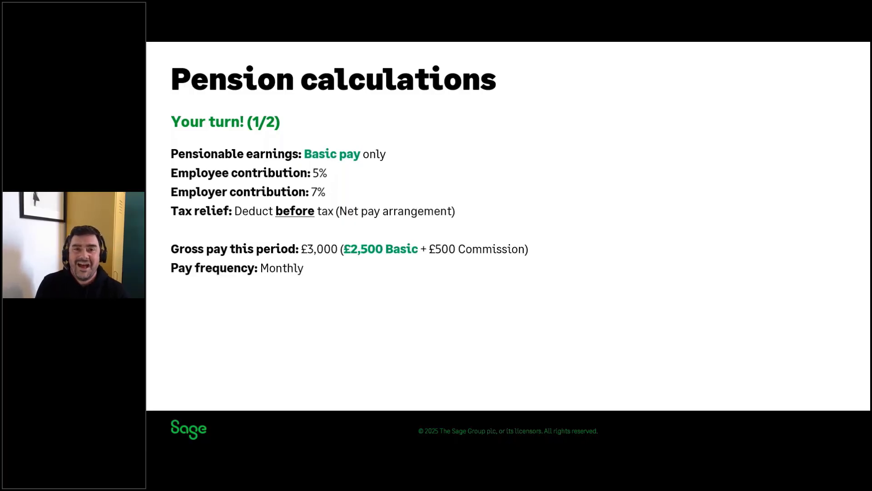